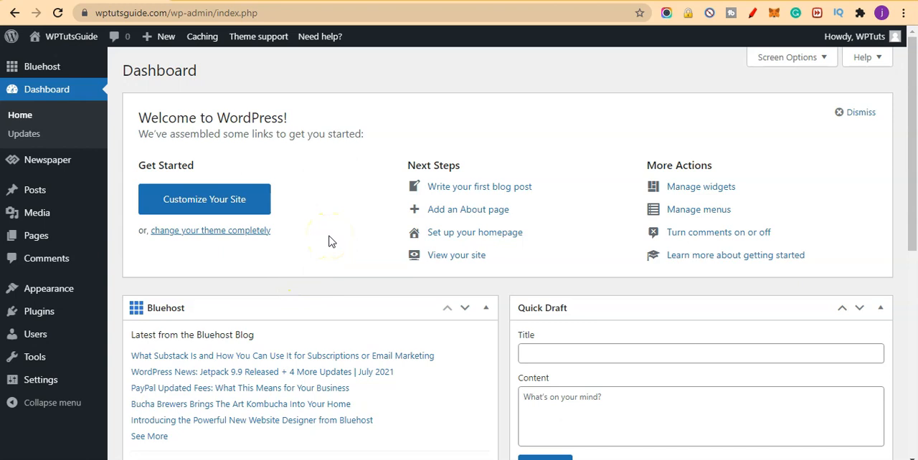
Switch to the Notepad window to read the Revive Old Posts description, and minimize it when finished.
click(486, 459)
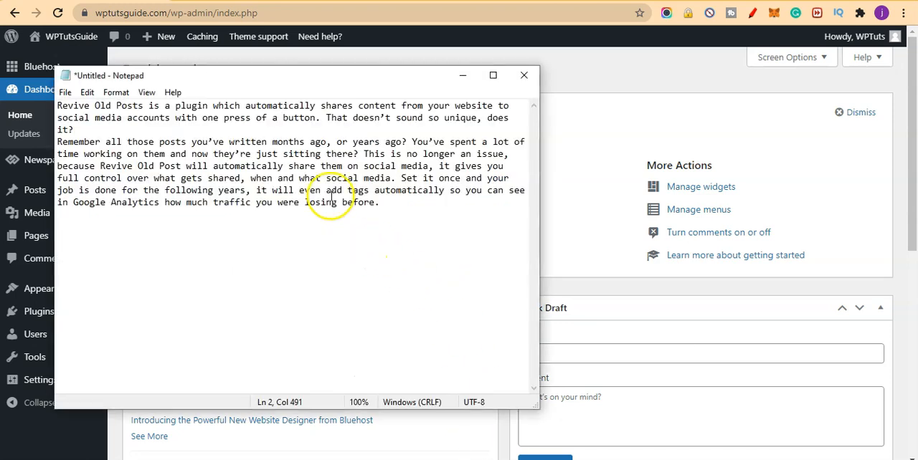
drag(297, 77, 420, 76)
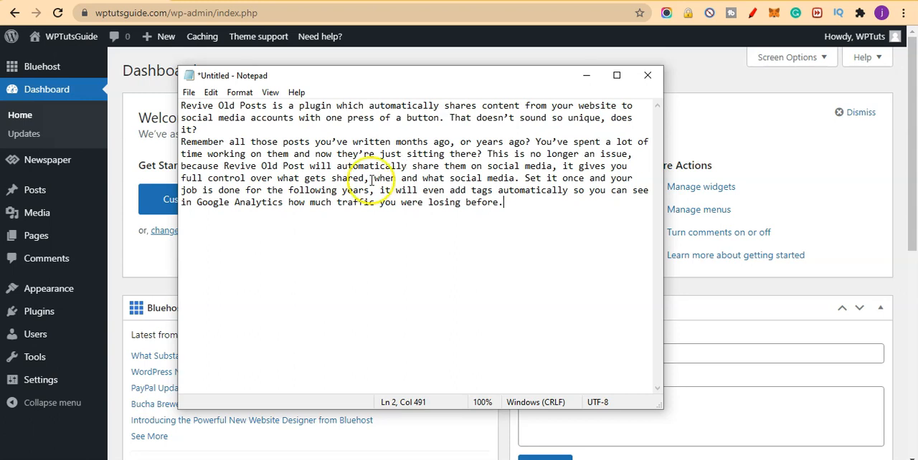
mouse_move(38, 326)
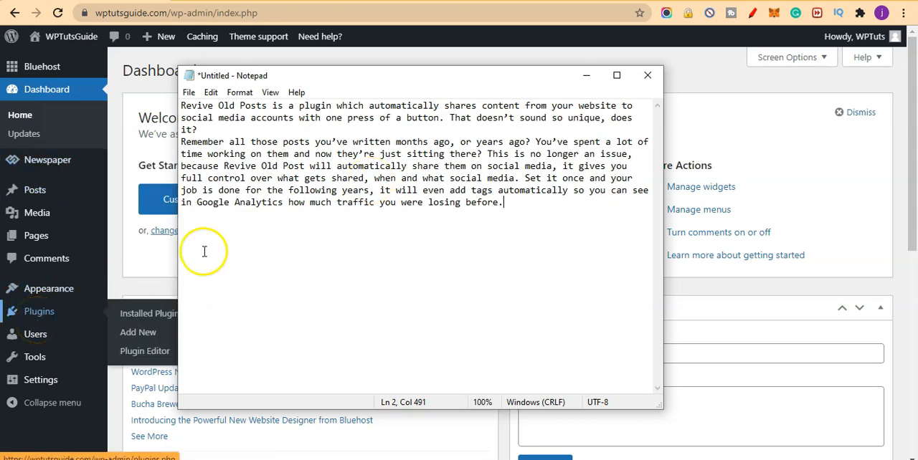
click(587, 76)
Open the page for adding new plugins and search for "revive old post".
mouse_move(44, 315)
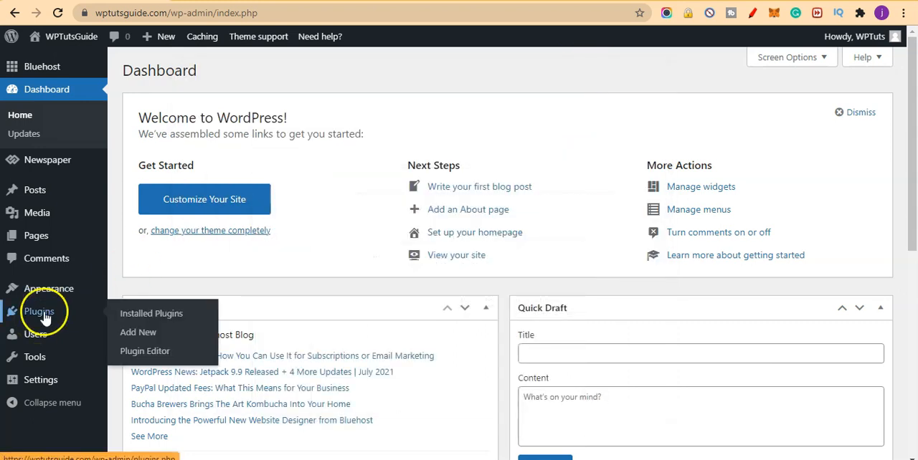
click(141, 334)
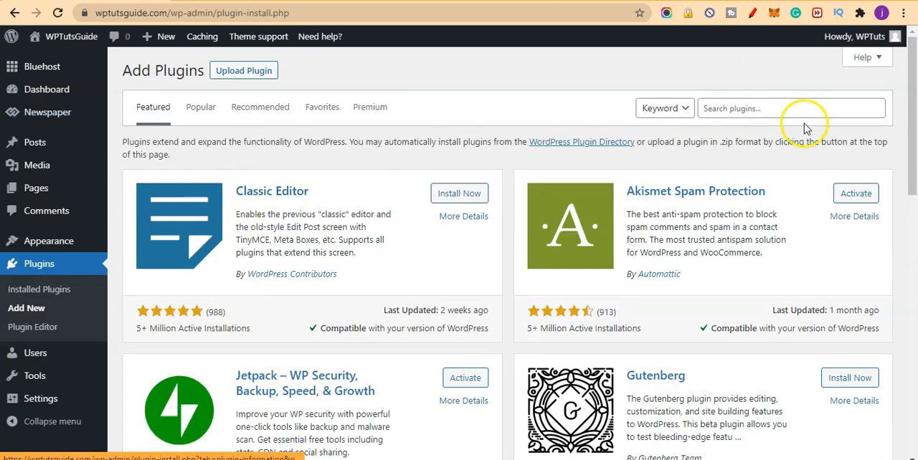
click(793, 110)
text(re)
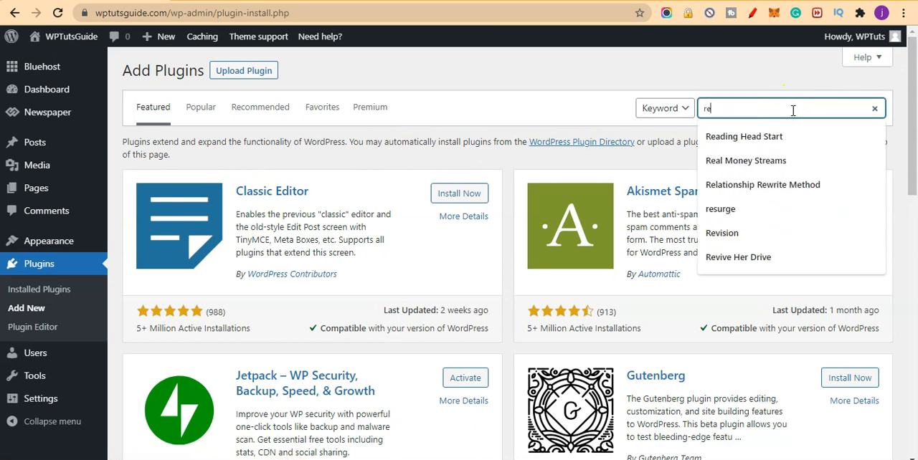
text(v)
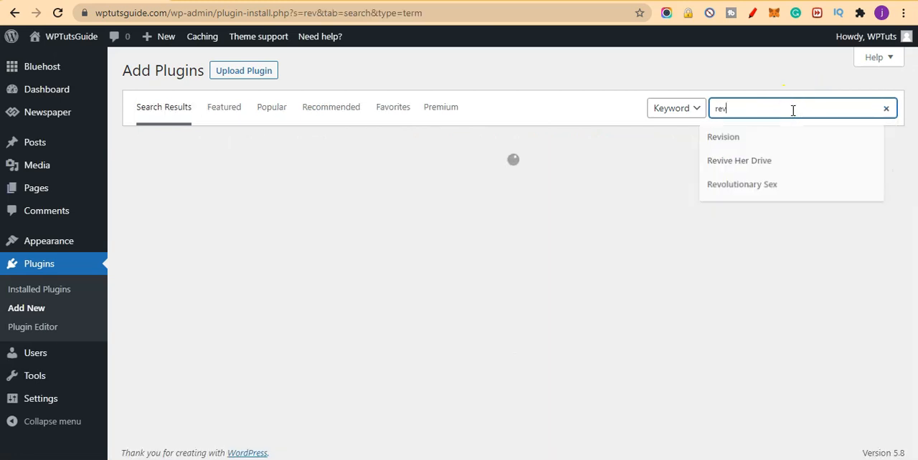
text(ir)
key(BackSpace)
key(BackSpace)
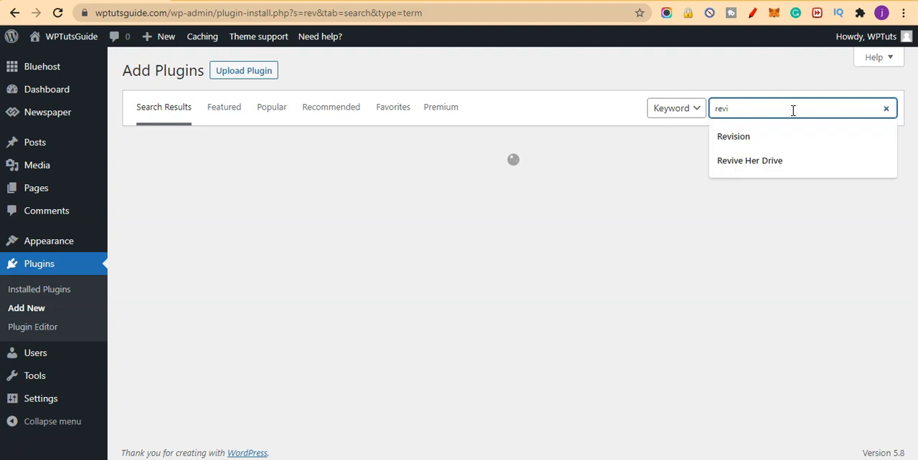
text(ve)
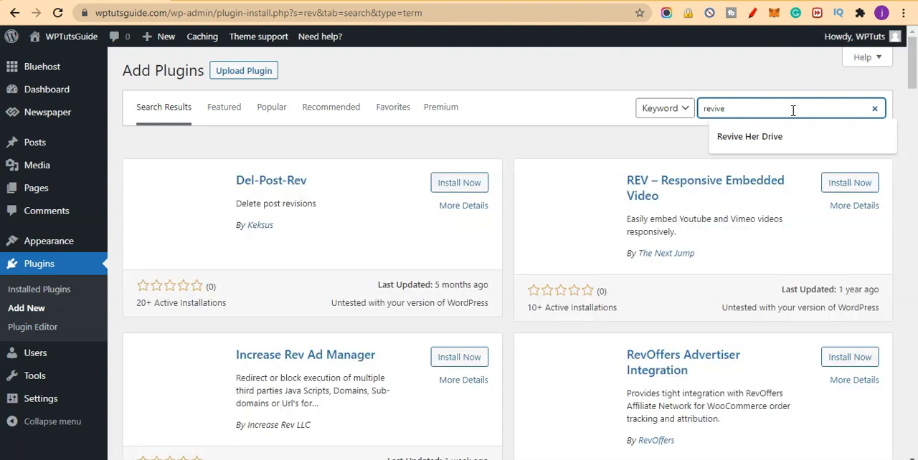
text( old )
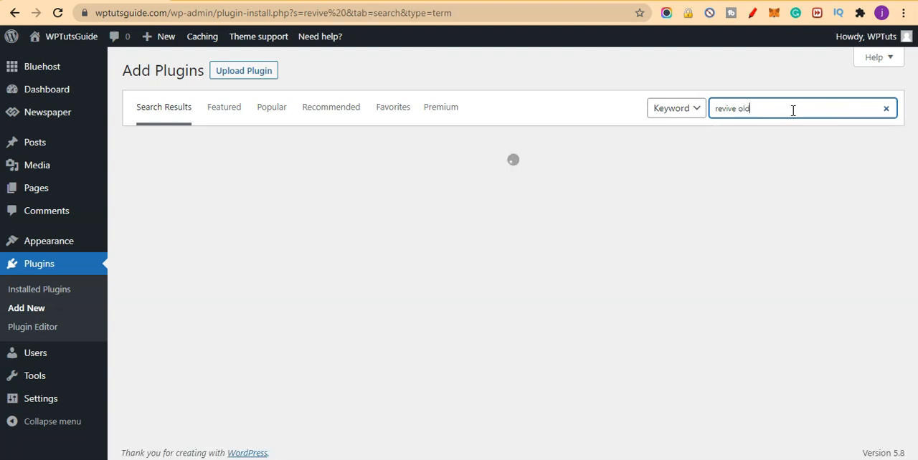
text(post)
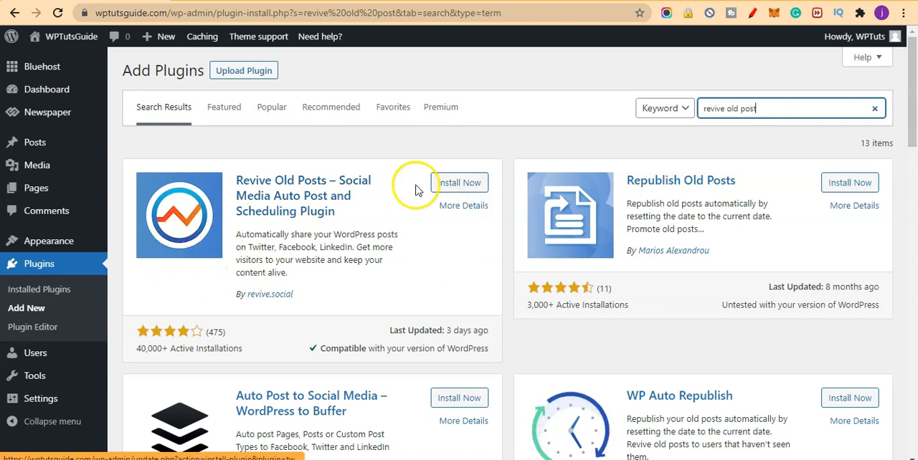
Install and activate the "Revive Old Posts – Social Media Auto Post and Scheduling Plugin".
click(469, 184)
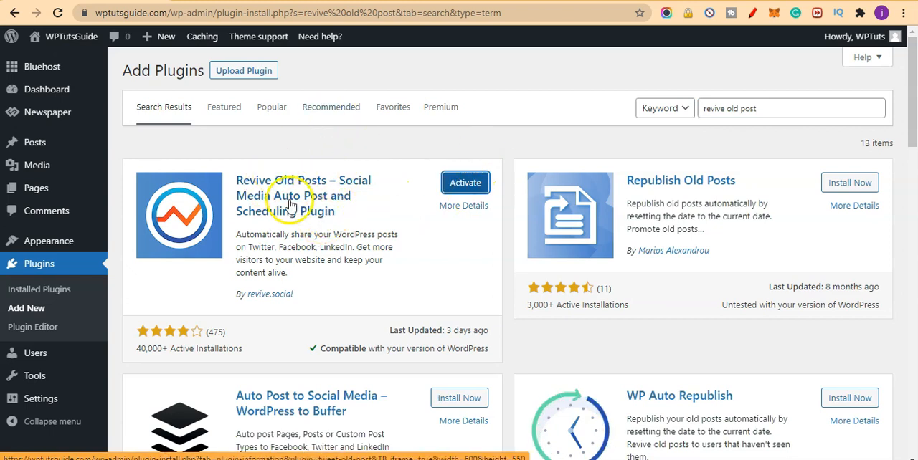
click(468, 188)
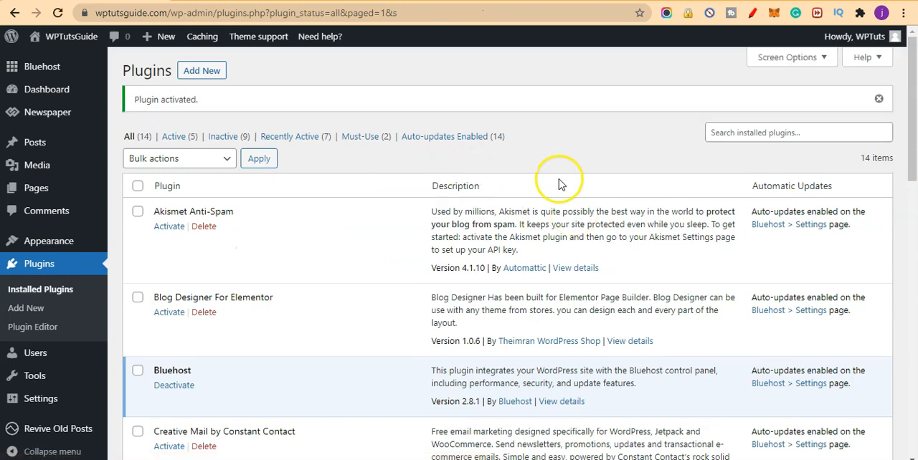
Open the dashboard of the Revive Old Posts plugin.
scroll(496, 224, down, 1)
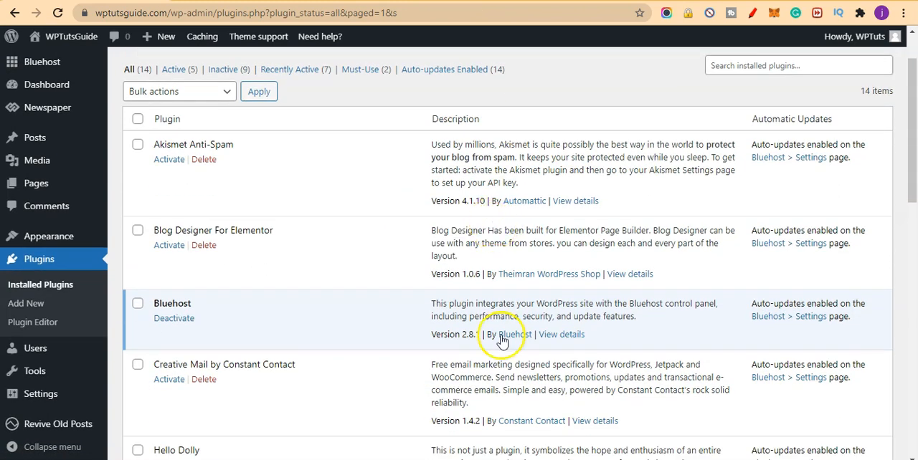
mouse_move(63, 427)
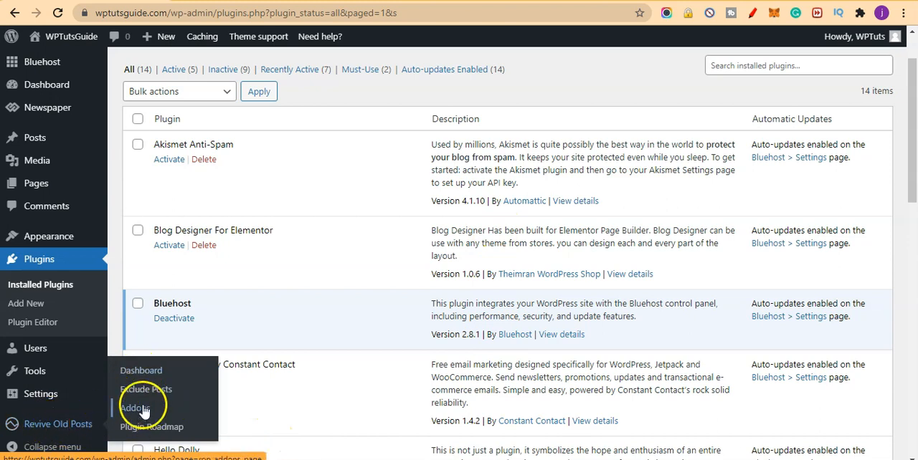
click(147, 370)
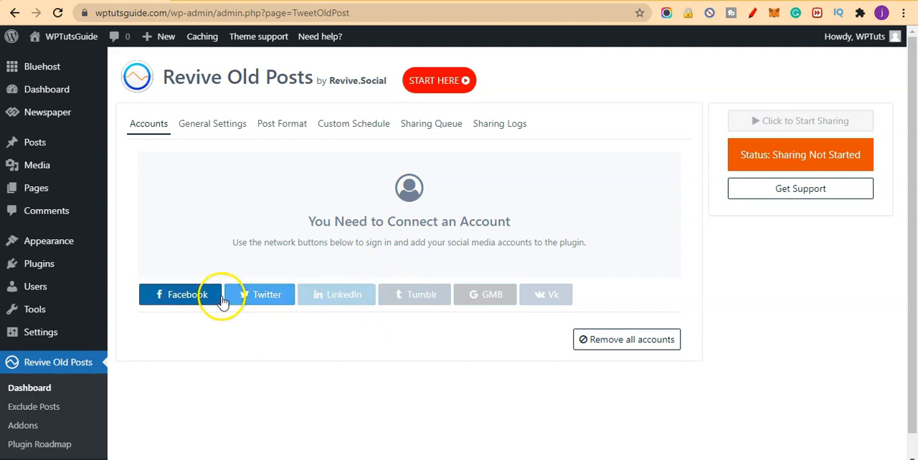
Look over the social network connection options, view the Facebook sign-in dialog and close it without signing in.
scroll(283, 356, down, 1)
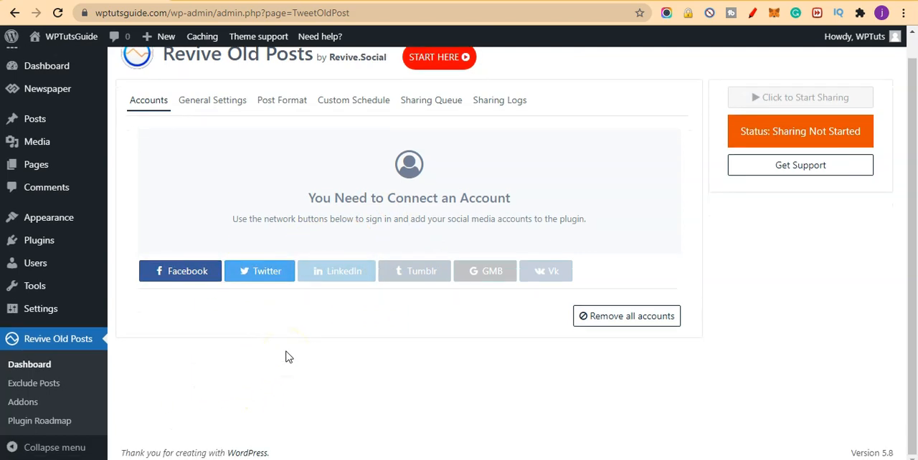
scroll(285, 356, up, 1)
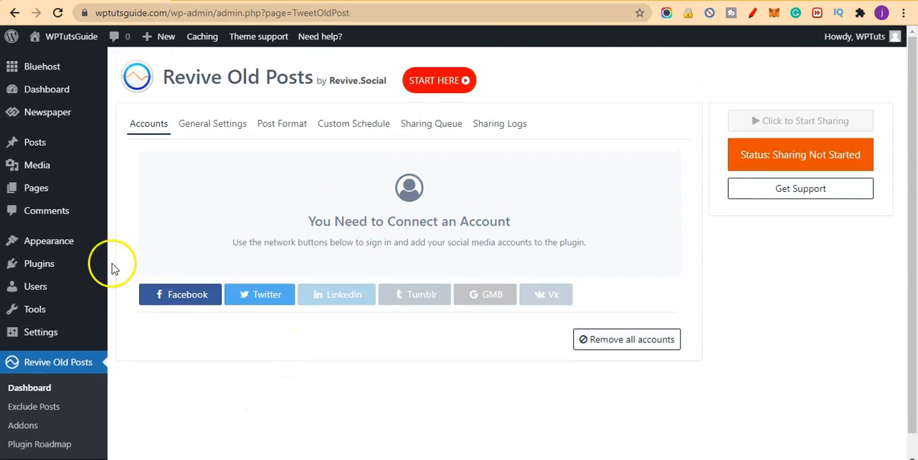
click(190, 304)
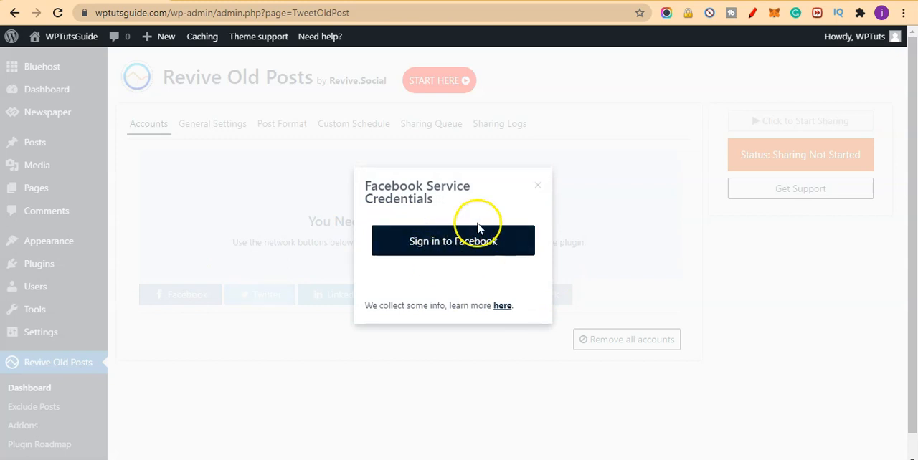
click(536, 188)
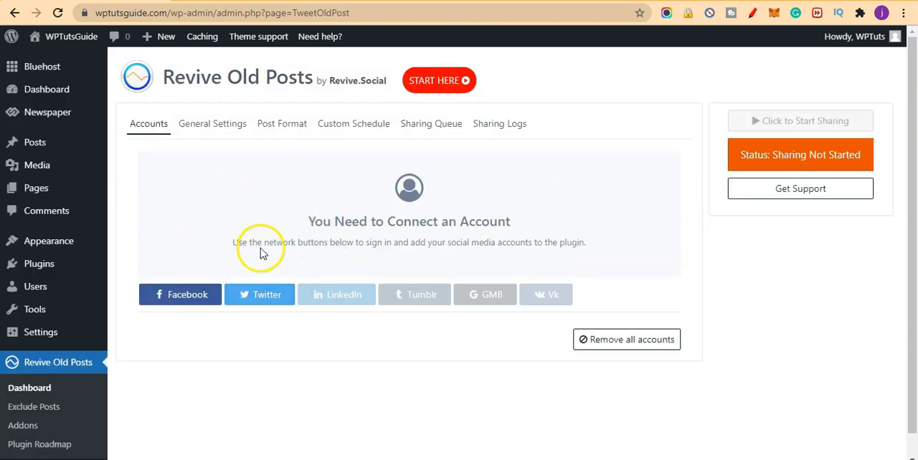
In the plugin's general settings, set the minimum interval between shares to 5 hours and the minimum post age to 14 days.
click(202, 125)
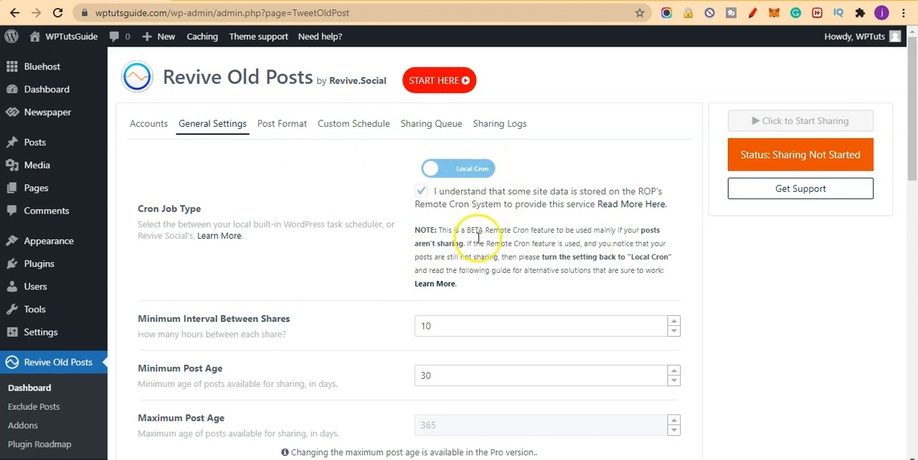
scroll(478, 238, down, 2)
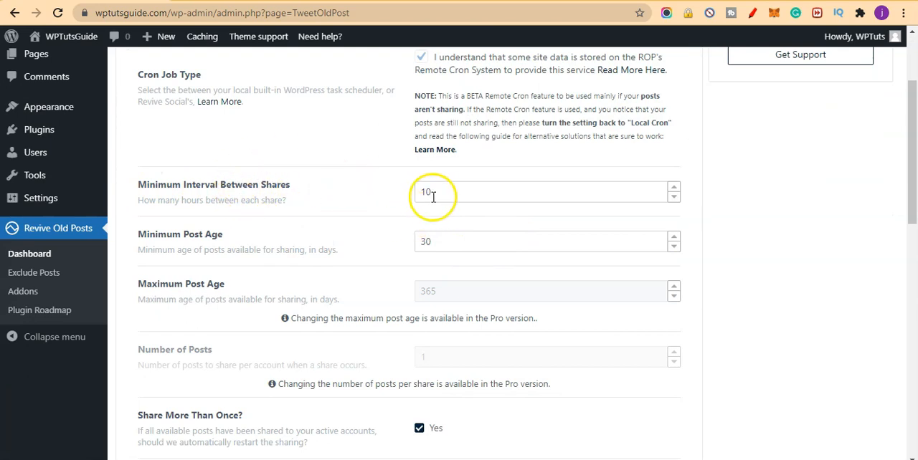
drag(442, 196, 414, 201)
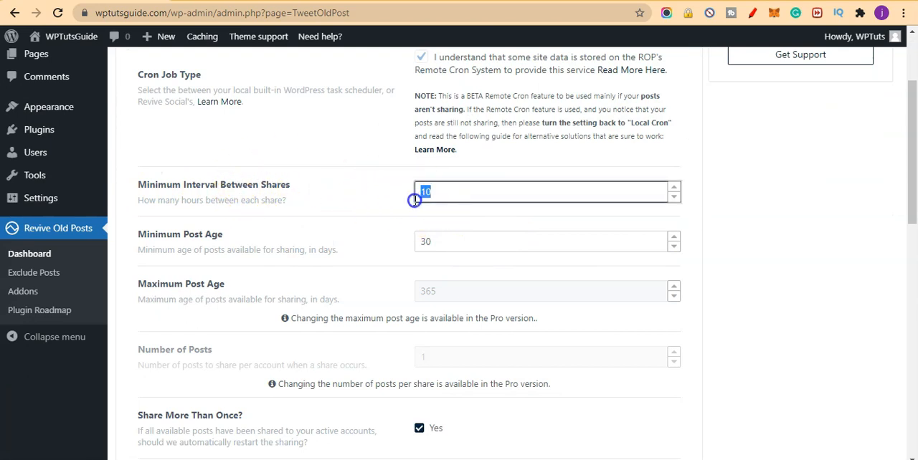
click(387, 162)
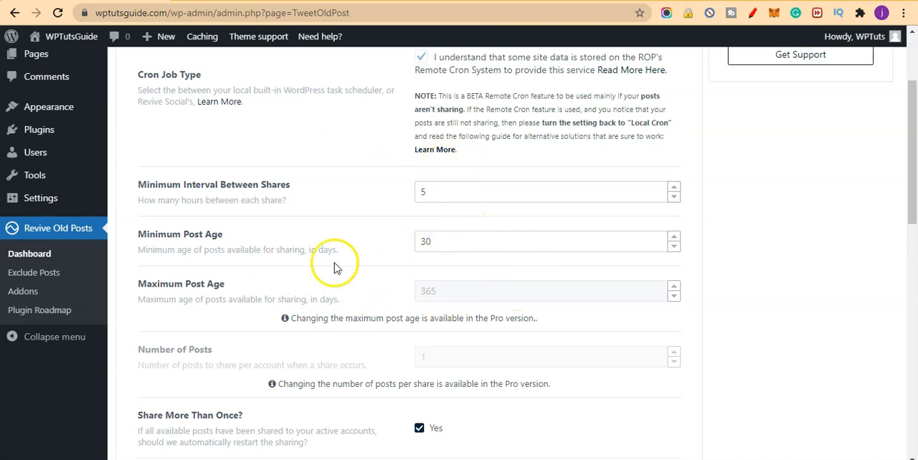
click(438, 238)
drag(438, 238, 399, 241)
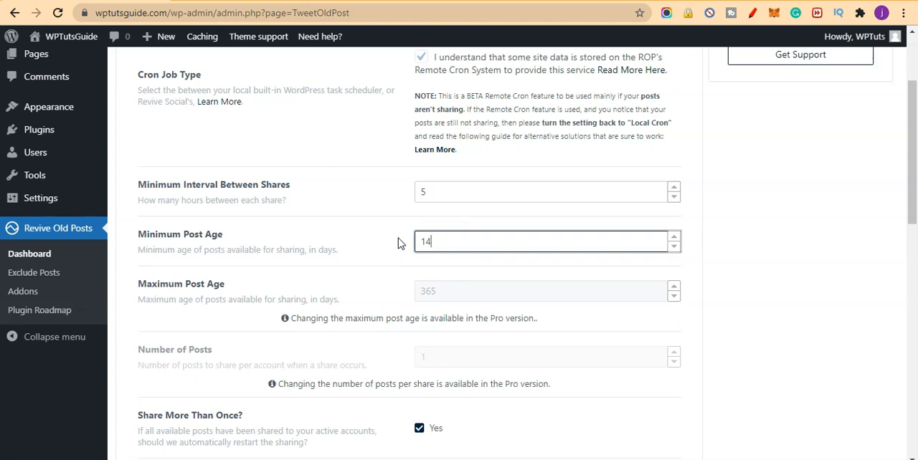
Review the remaining general settings, including post types, taxonomies, Google Analytics tracking, instant sharing and housekeeping.
scroll(395, 309, down, 1)
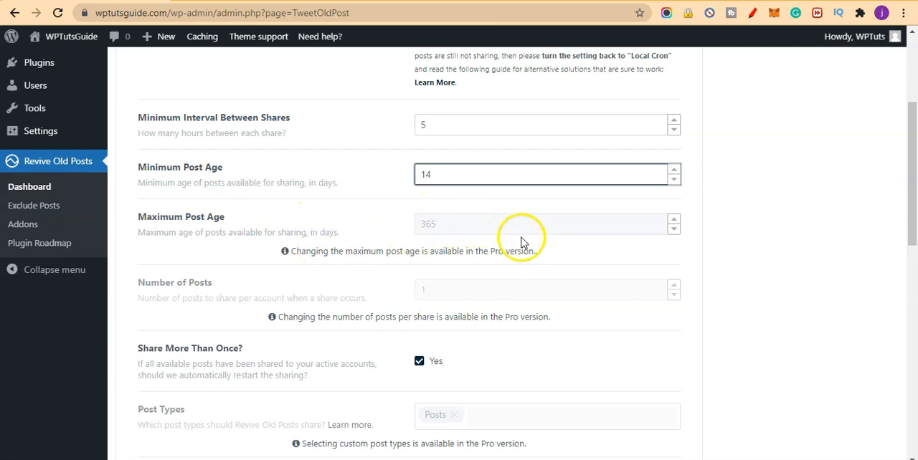
scroll(197, 256, down, 1)
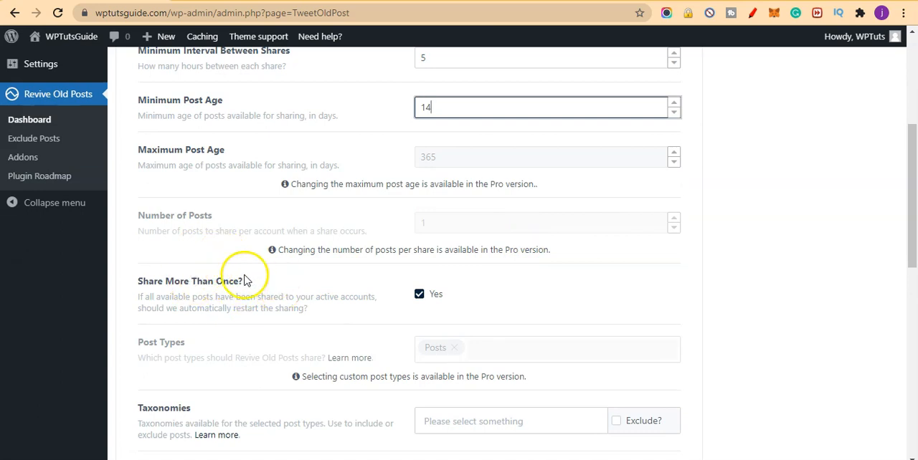
scroll(443, 303, down, 3)
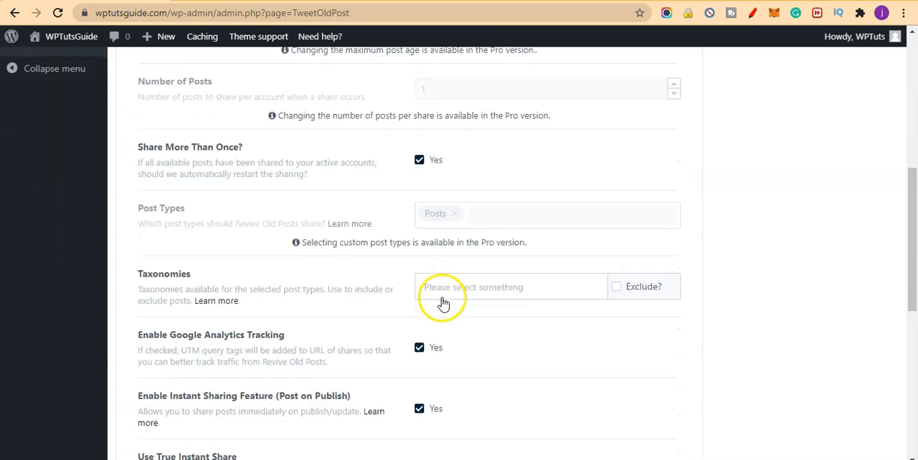
scroll(393, 225, down, 1)
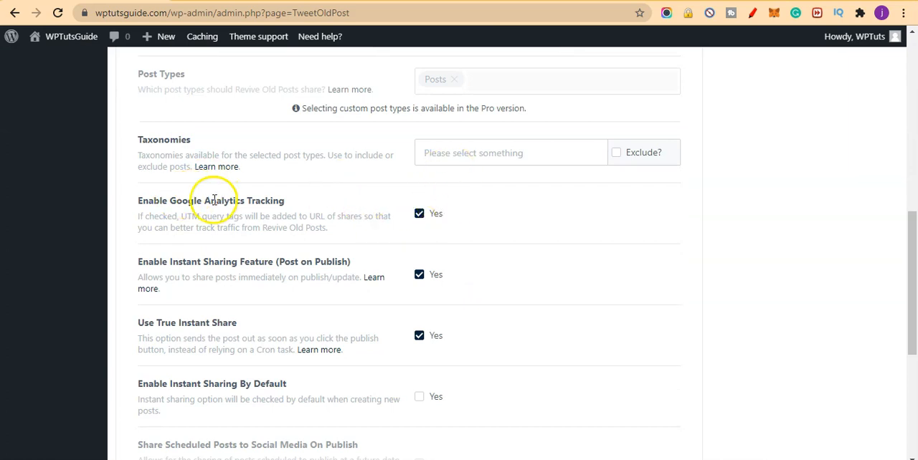
scroll(461, 203, down, 1)
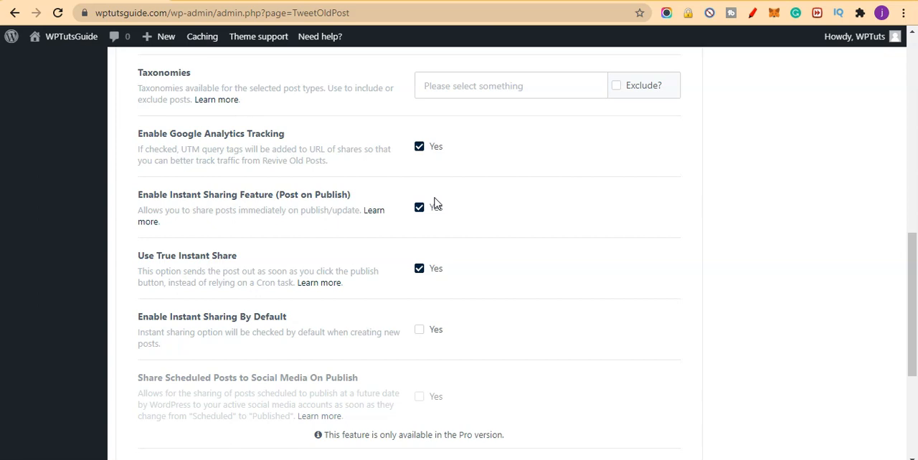
click(427, 221)
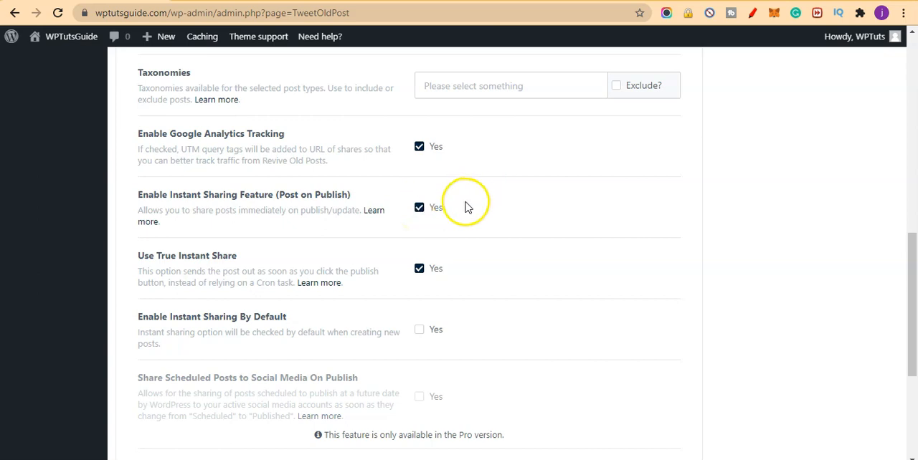
scroll(451, 239, down, 1)
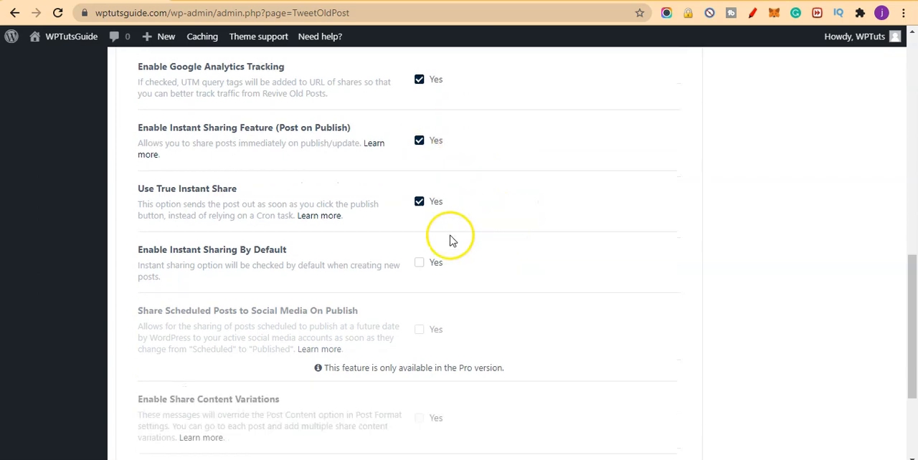
scroll(329, 215, down, 2)
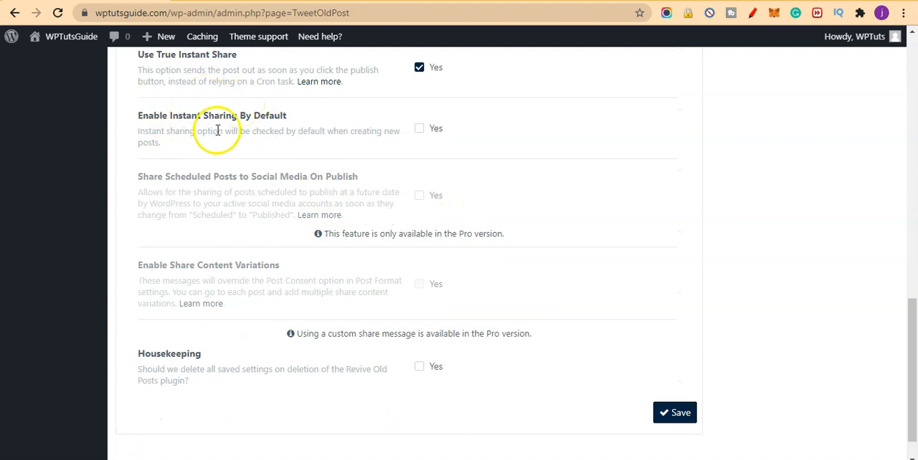
scroll(337, 126, down, 1)
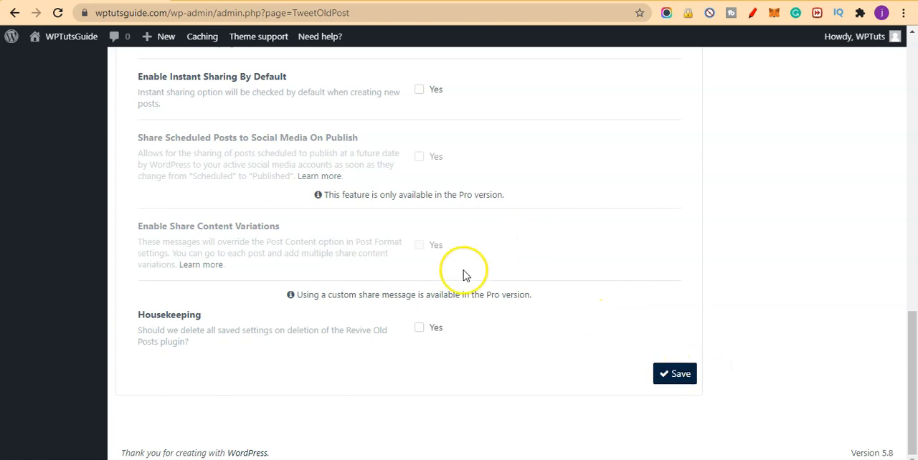
scroll(474, 290, up, 8)
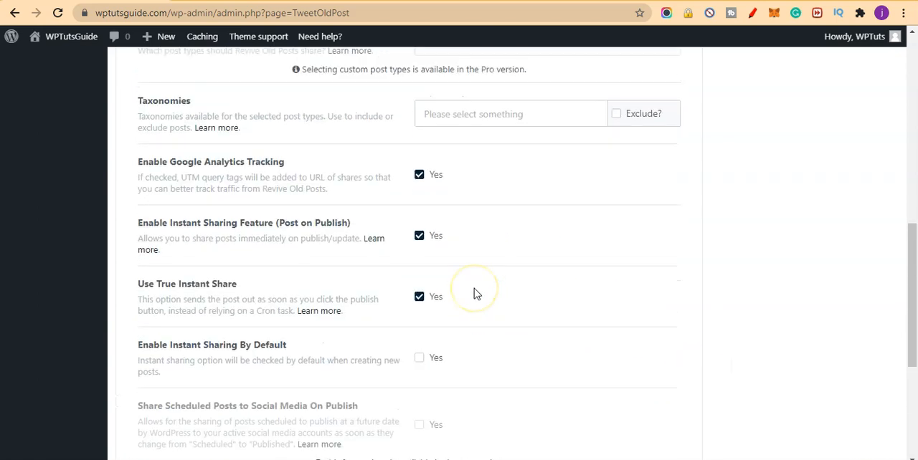
Review the plugin's post format section and the social account connection options, ending on the post format section.
scroll(473, 294, up, 4)
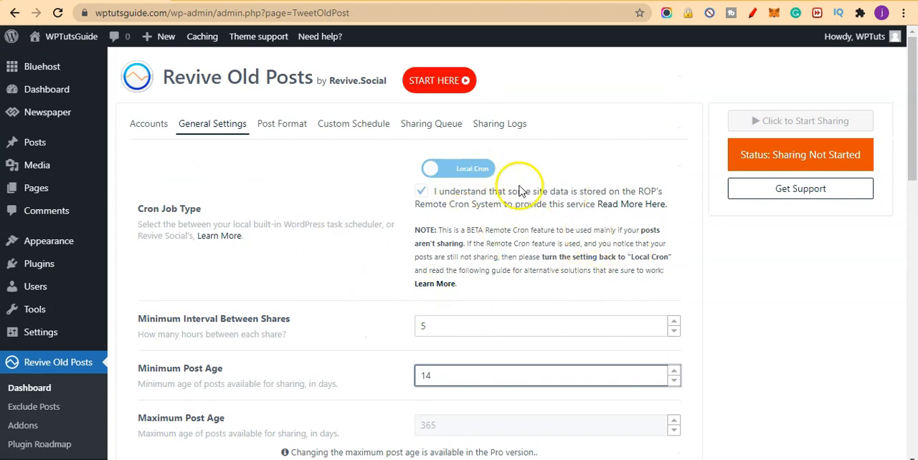
click(295, 126)
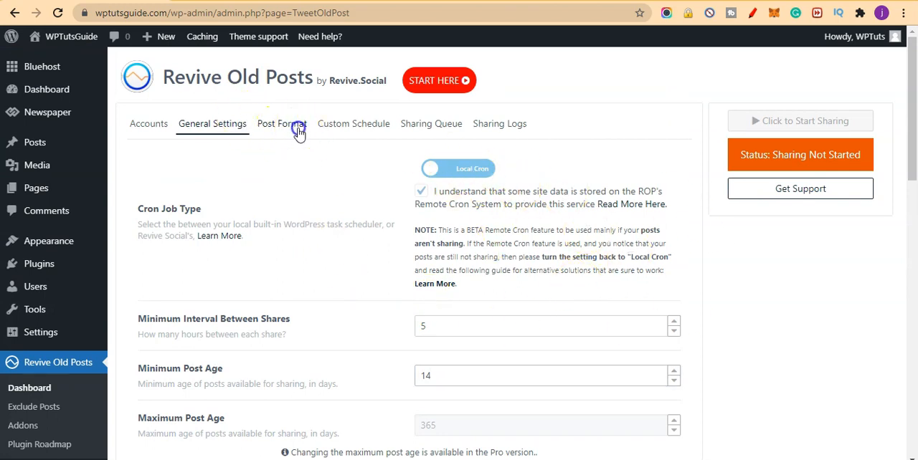
click(150, 126)
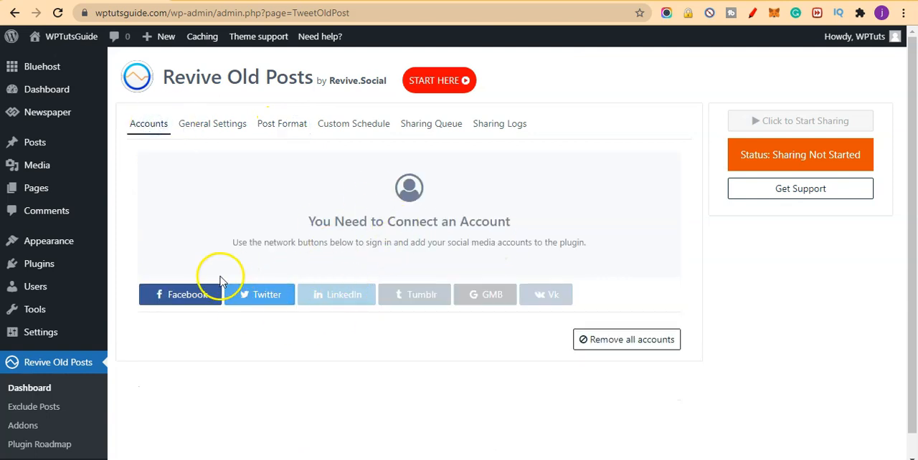
click(348, 129)
click(276, 129)
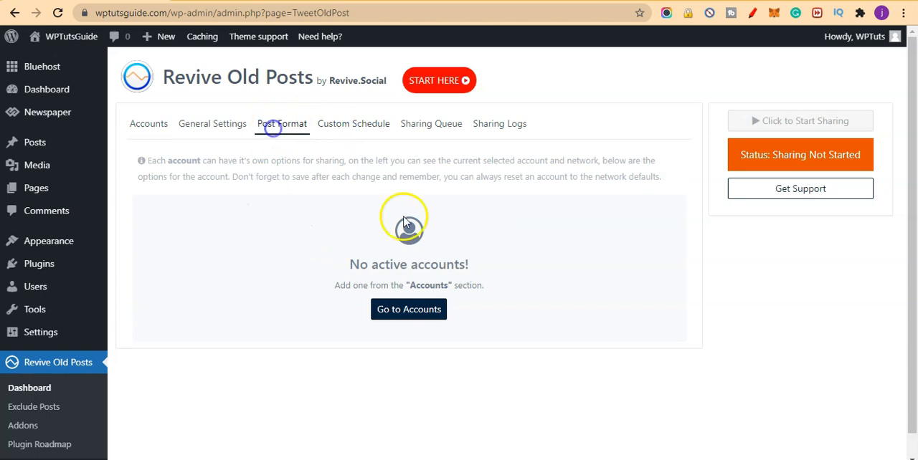
click(148, 122)
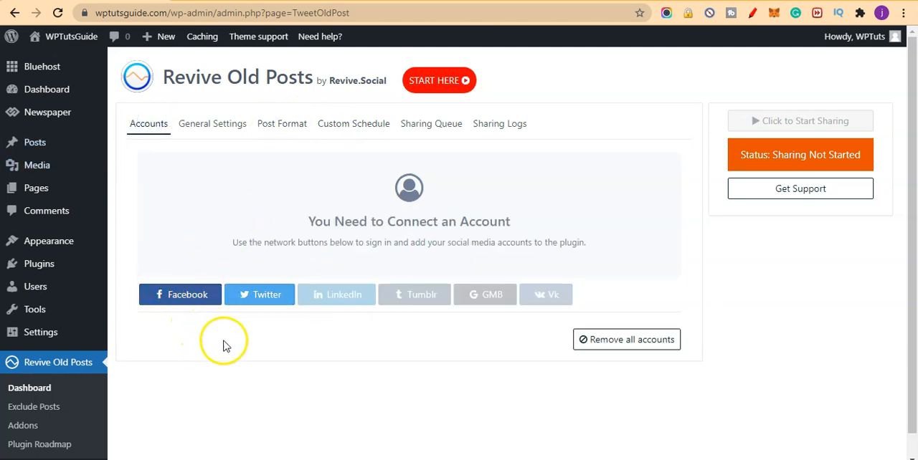
click(287, 129)
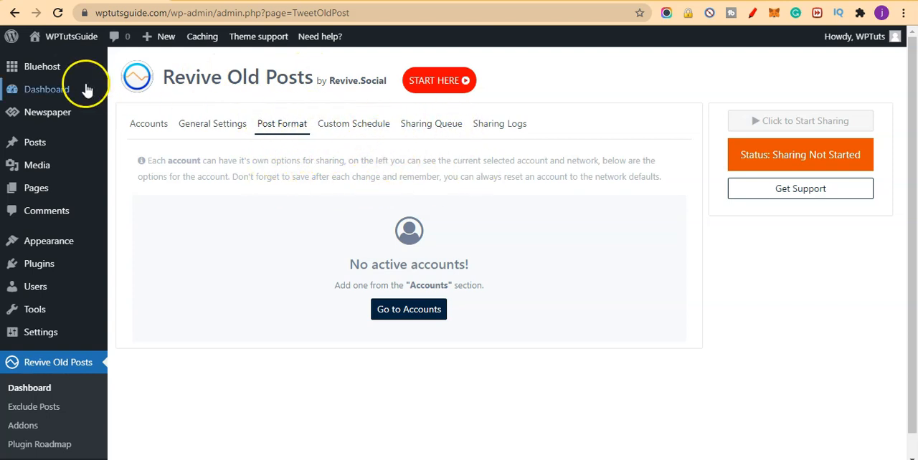
scroll(448, 180, down, 1)
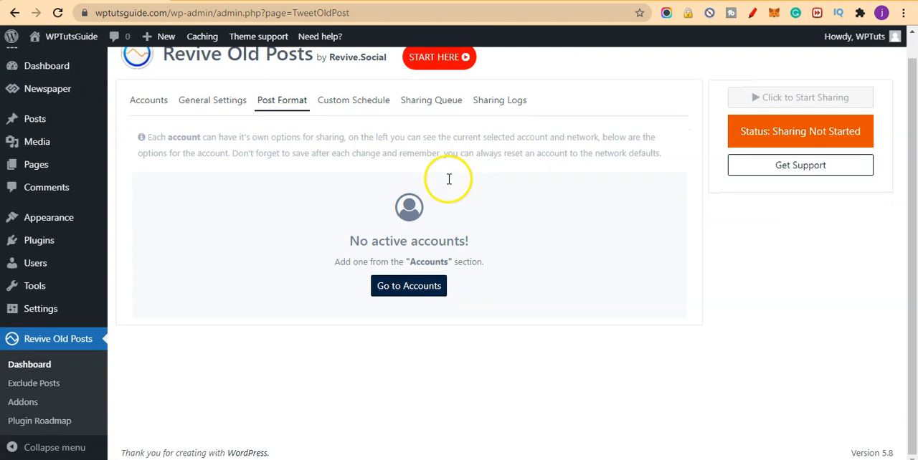